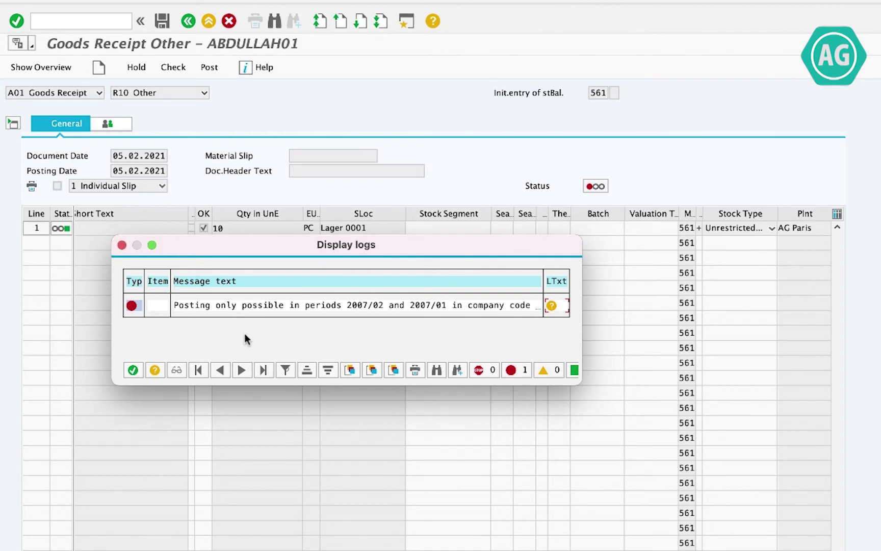
Step: Read the long-text explanation of the posting-period error, then close it
click(550, 306)
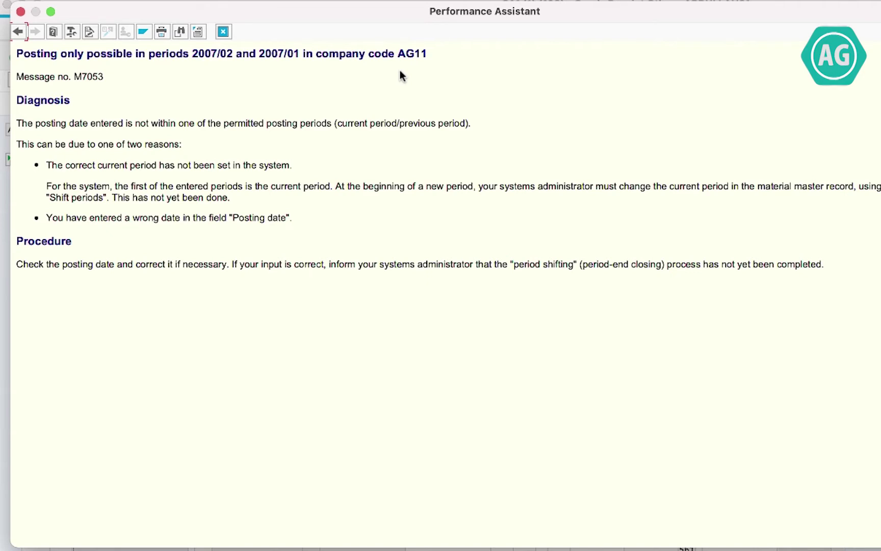
click(223, 32)
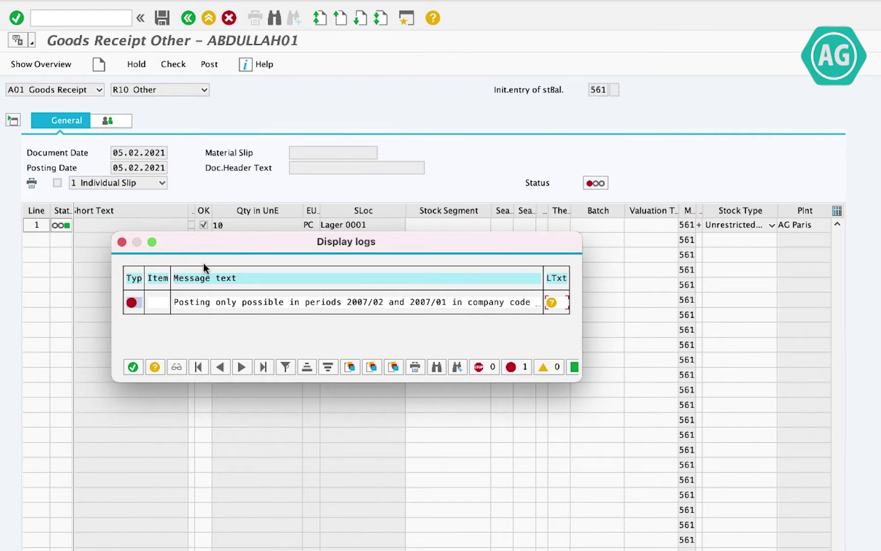
Step: Dismiss the error log and start the MMPV period-closing transaction
click(133, 368)
click(86, 18)
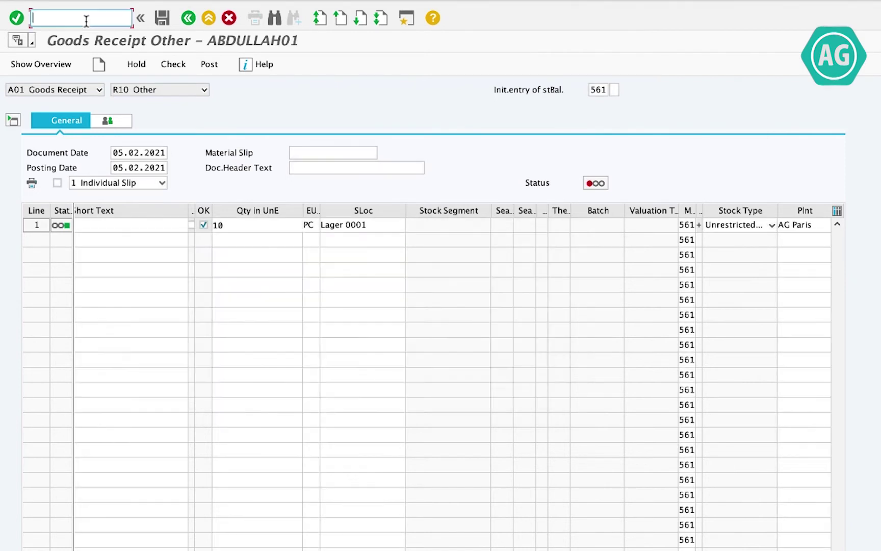
text(/ommpv)
key(Return)
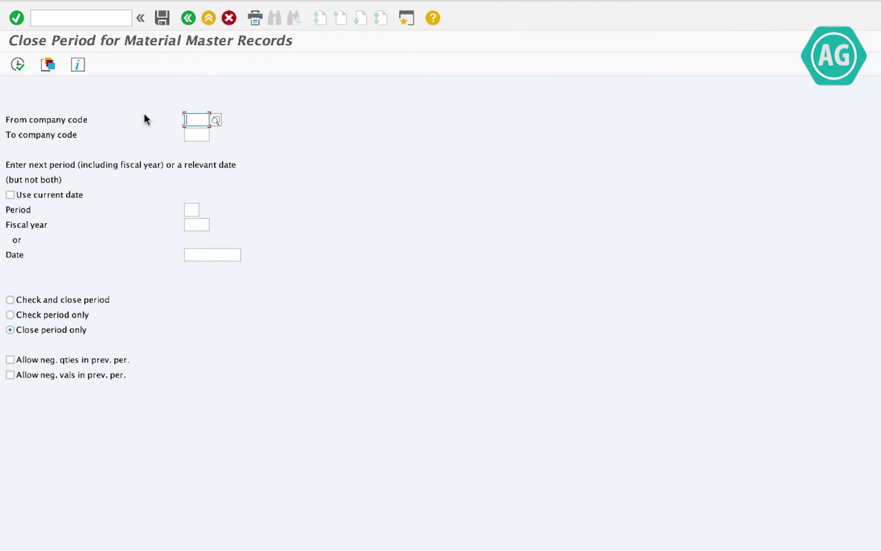
text(Ag11)
Step: Run period closing for company code AG11 with period 02 and fiscal year 2021
click(192, 209)
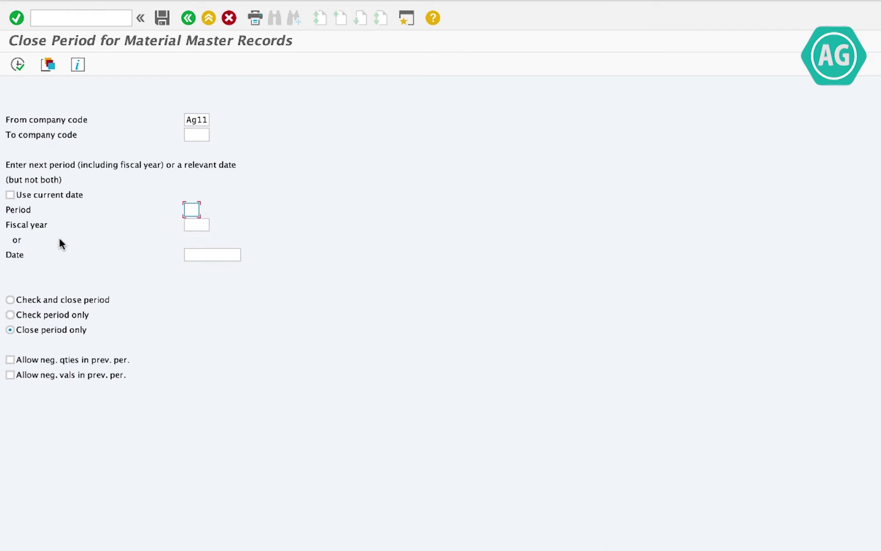
text(03)
key(Tab)
text(2007)
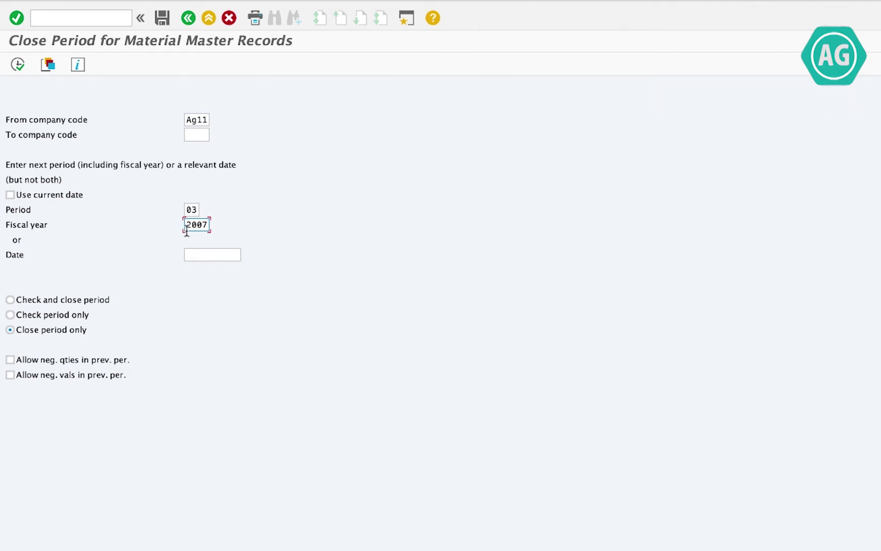
key(shift+Tab)
text(02)
drag(210, 225, 192, 225)
text(021)
click(19, 64)
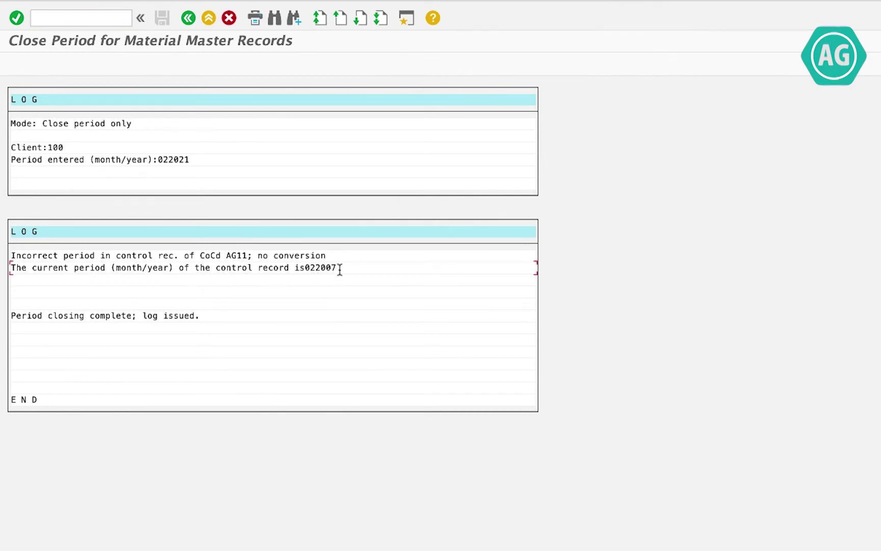
Step: Highlight control record period 022007, then go back to the MMPV selection screen
drag(342, 269, 299, 269)
click(189, 18)
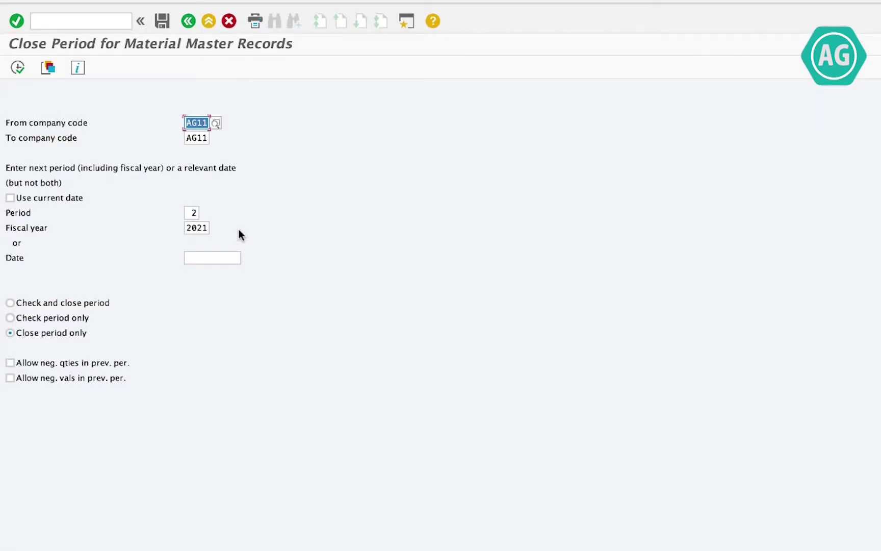
Step: Change the period to 03 and fiscal year to 2007, then run the closing
click(199, 214)
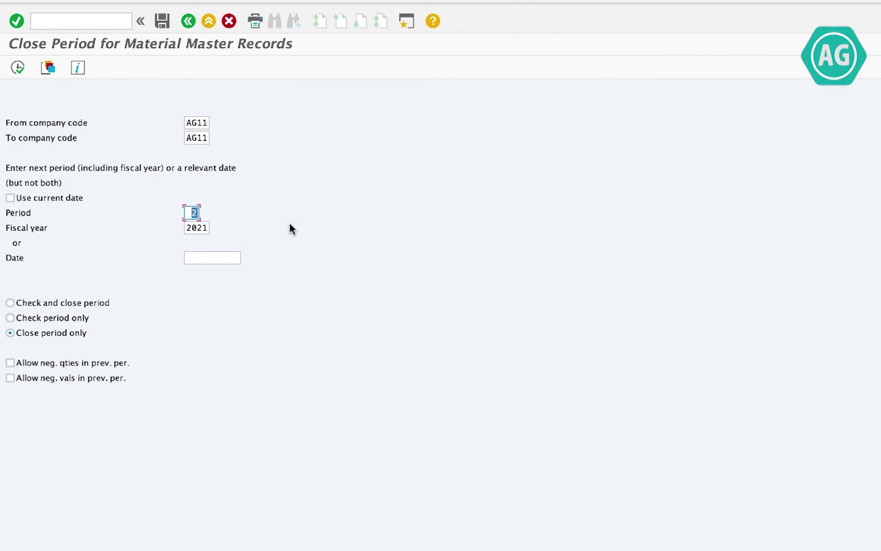
text(3)
drag(191, 228, 210, 228)
text(007)
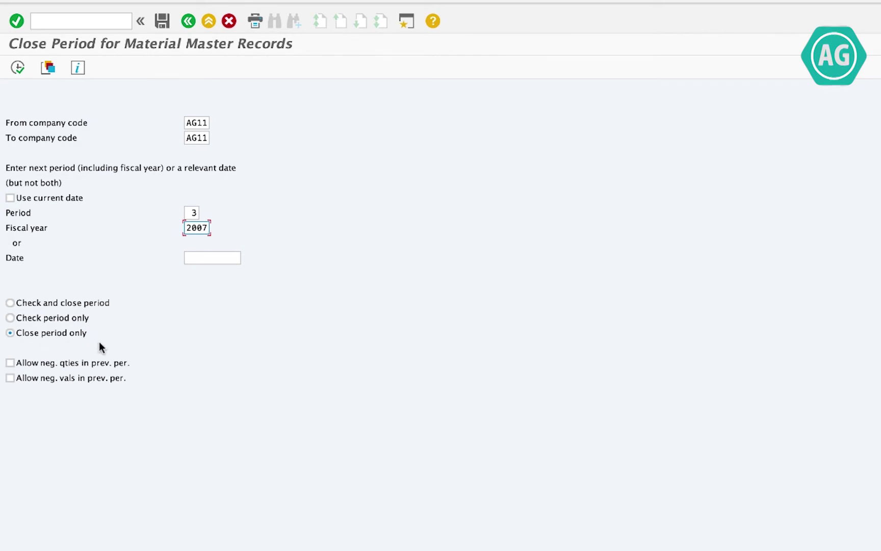
click(17, 67)
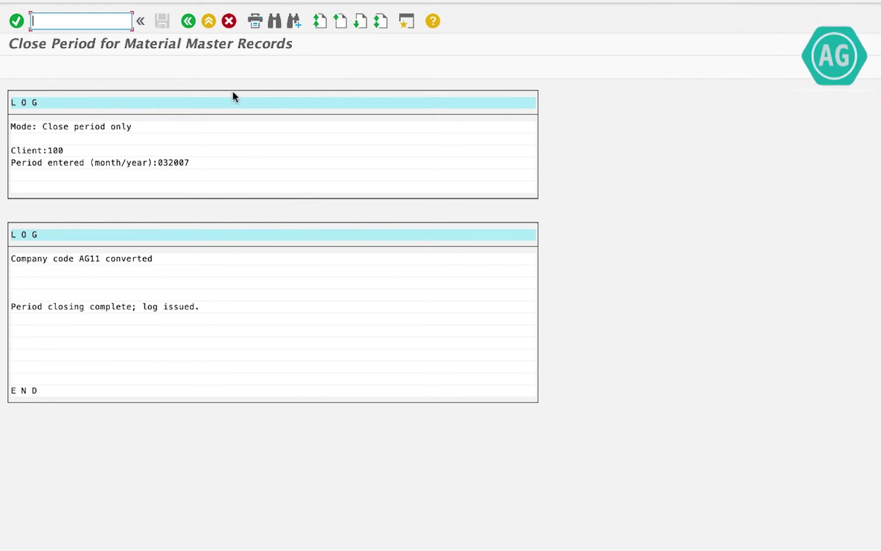
Step: Return to the goods receipt, recheck it, and dismiss the period error log
click(188, 21)
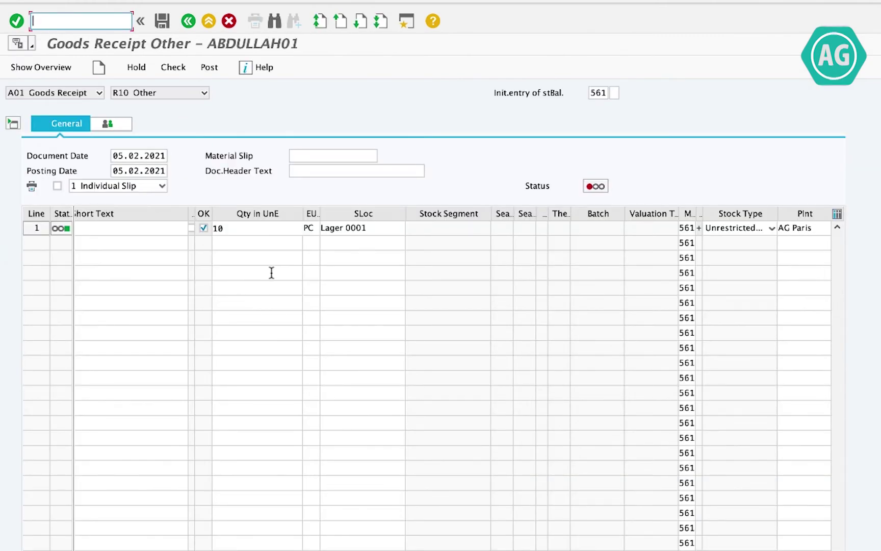
click(176, 69)
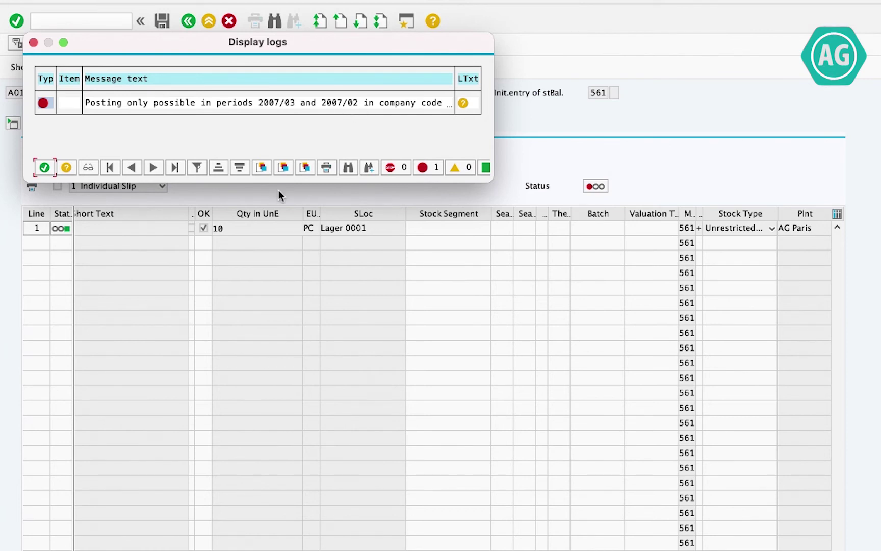
click(45, 167)
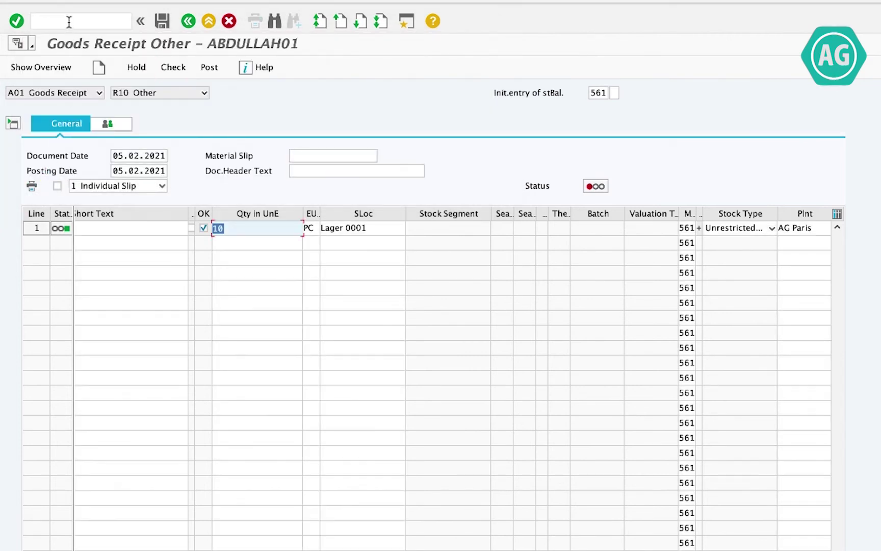
click(69, 22)
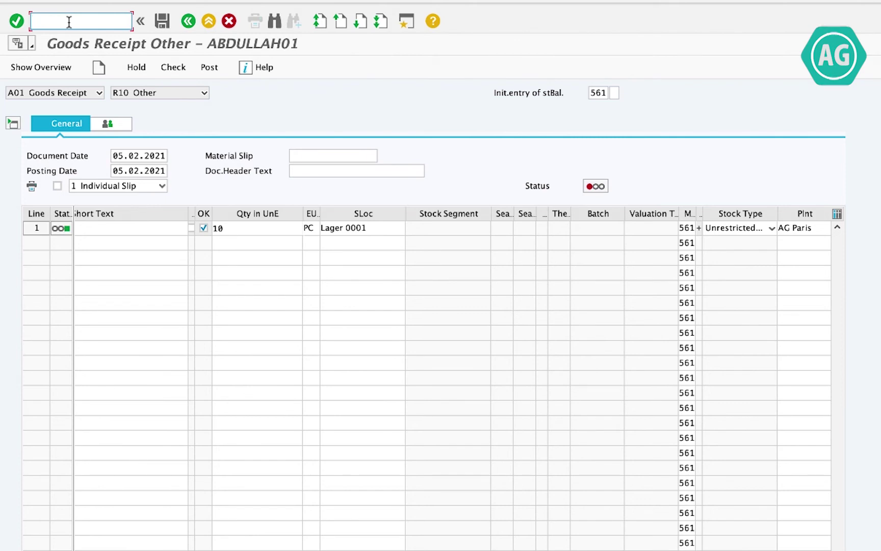
text(/oOMSY)
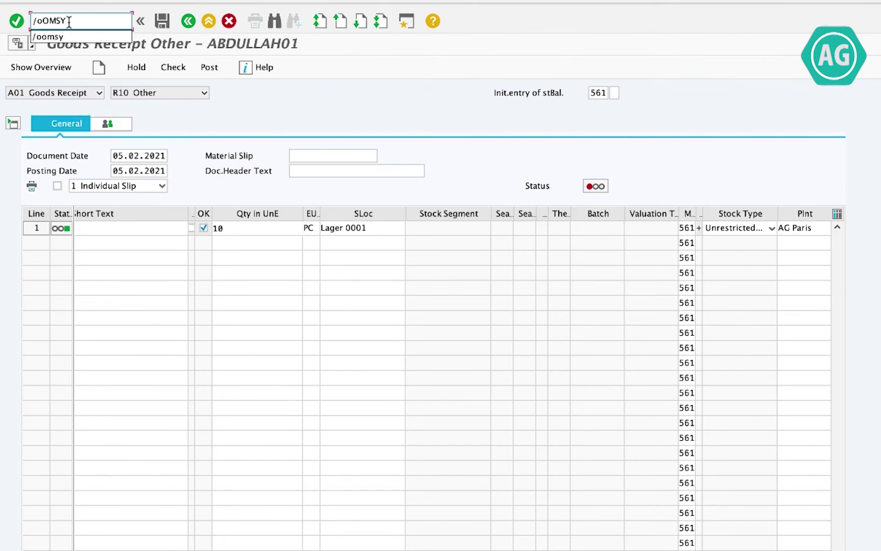
Step: In OMSY, jump to AG11, enter period 02 and year 2021, and confirm
key(Return)
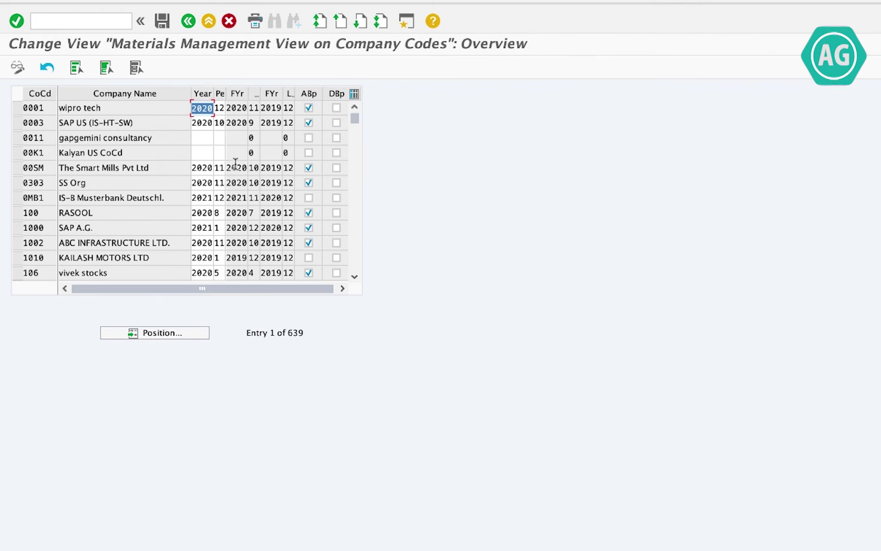
click(146, 333)
text(AG11)
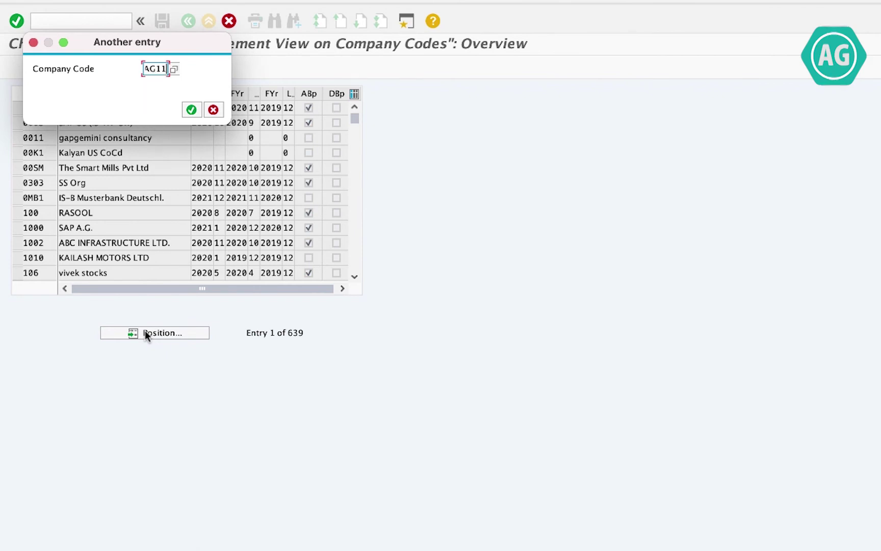
key(Return)
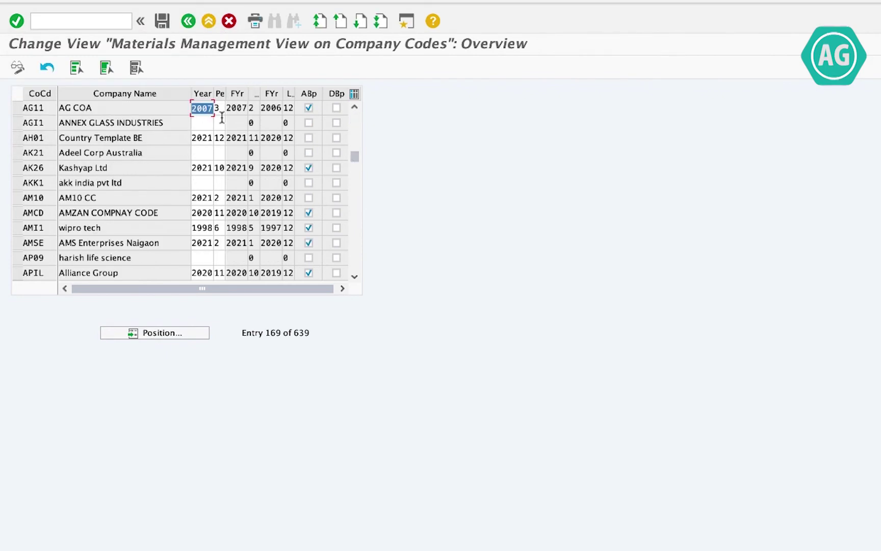
click(218, 108)
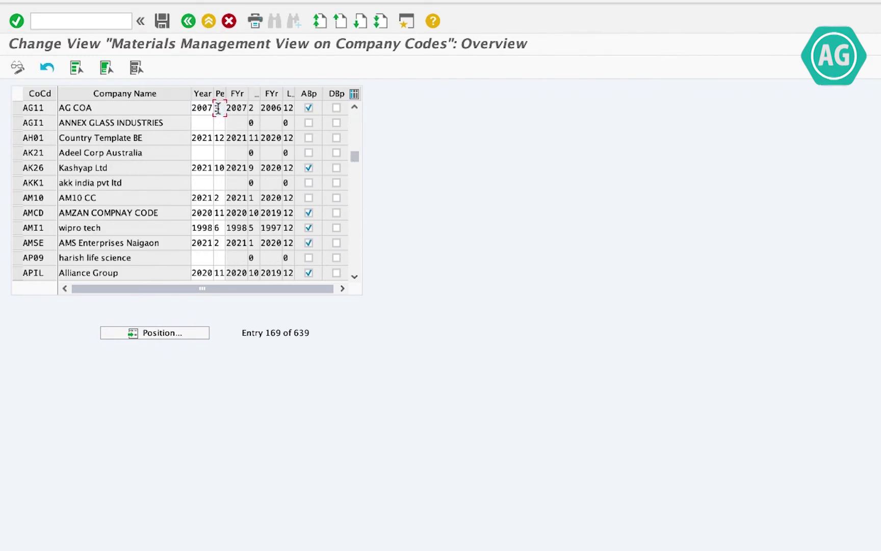
text(02)
double_click(200, 108)
text(2021)
key(Return)
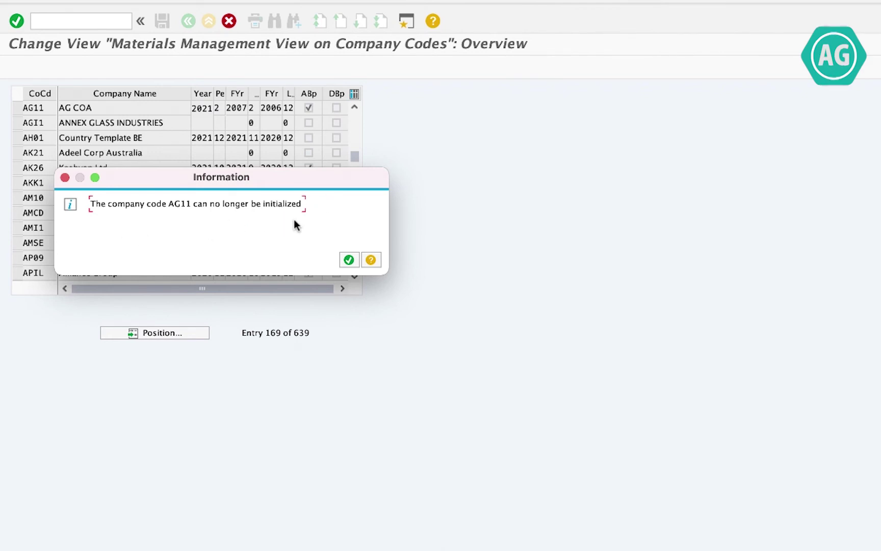
Step: Read why AG11 cannot be initialized, then dismiss the refusal message
click(371, 260)
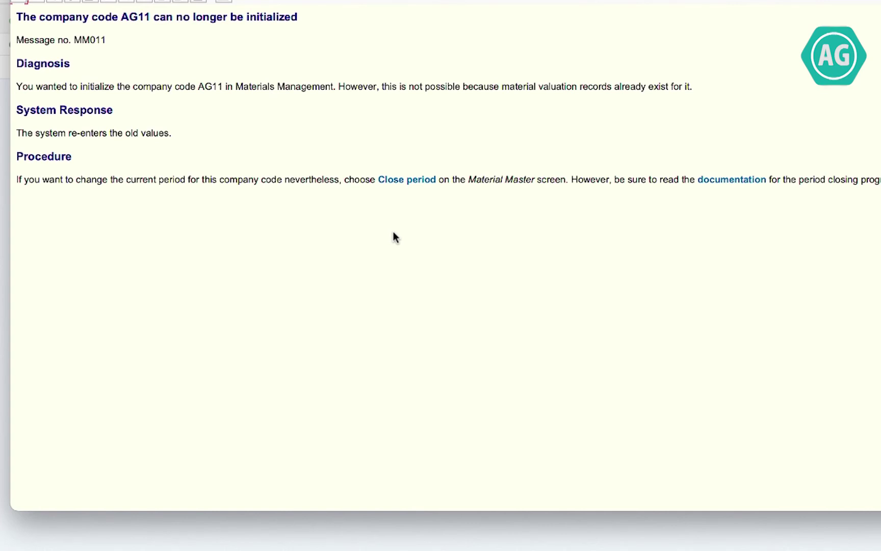
click(227, 4)
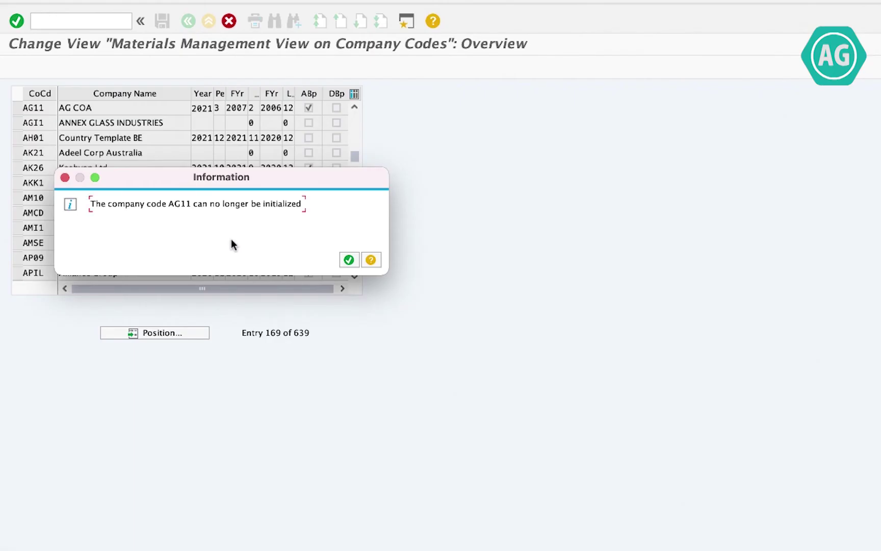
click(349, 259)
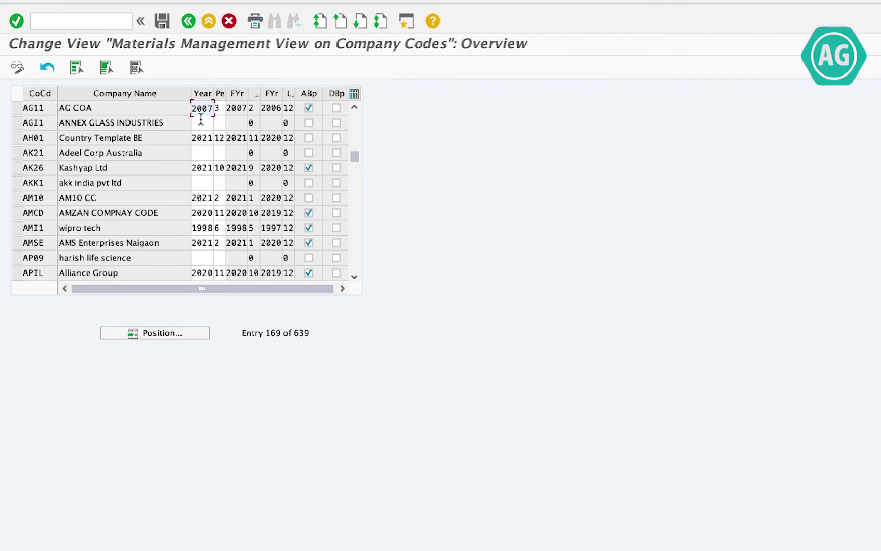
Step: Show the year field's technical information: table V_001_MARV, field LFGJA
right_click(197, 113)
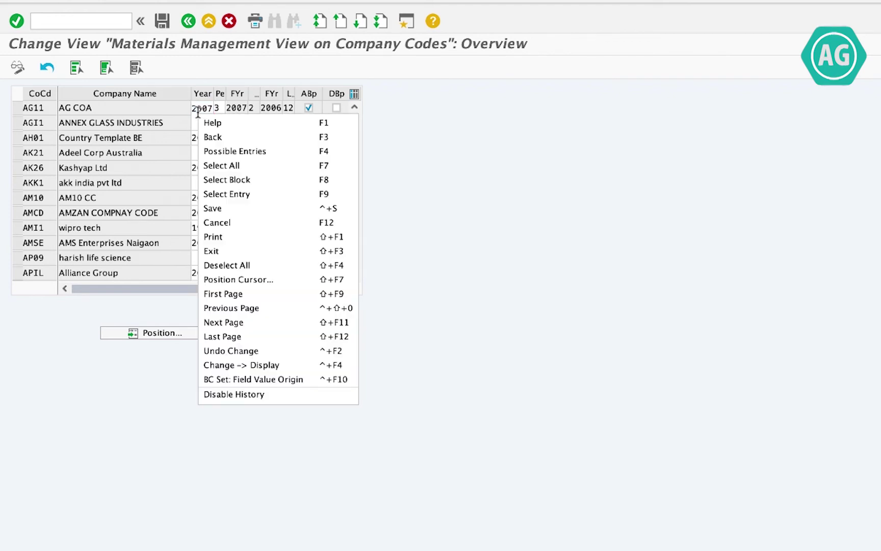
click(207, 122)
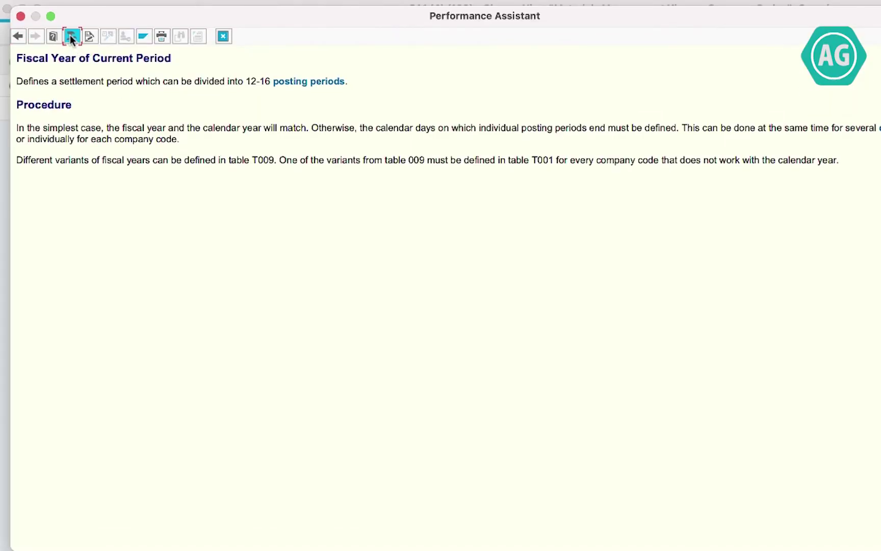
click(72, 38)
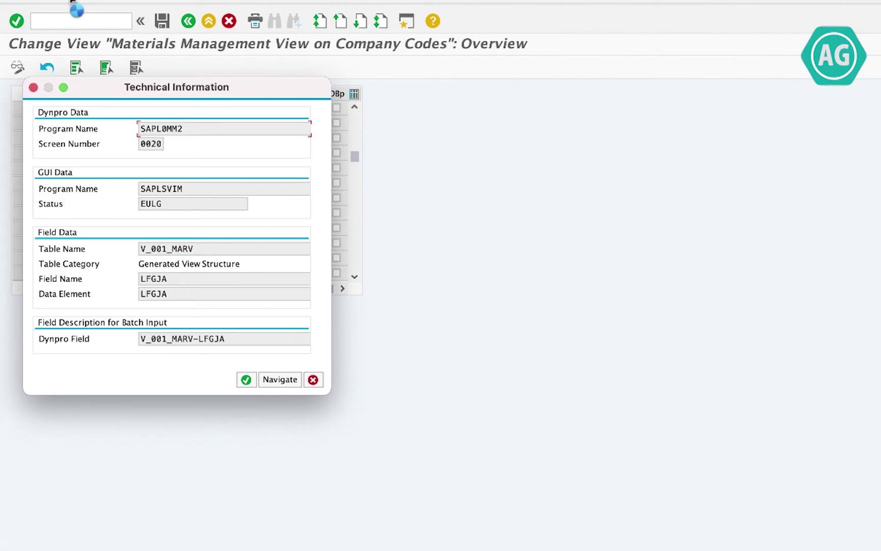
drag(210, 248, 173, 250)
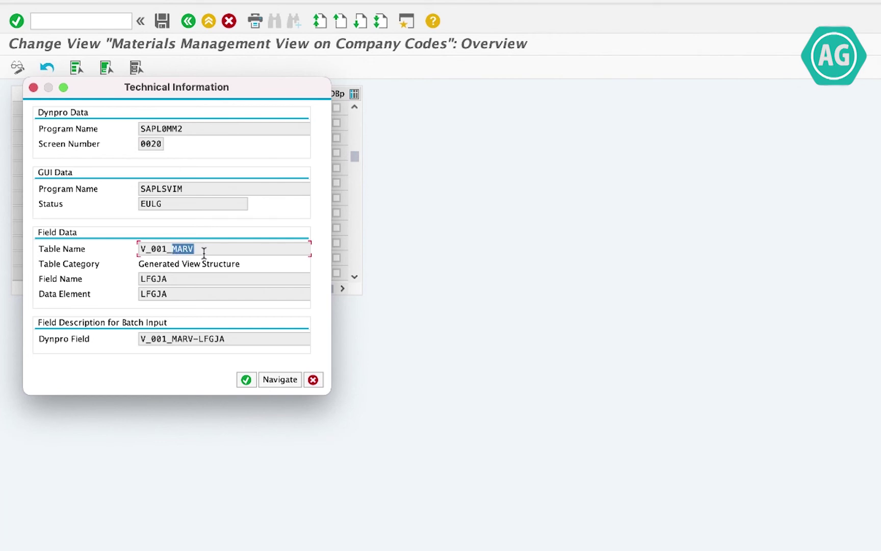
click(205, 252)
Step: Display table MARV's entry for company code AG11 in SE16
click(314, 379)
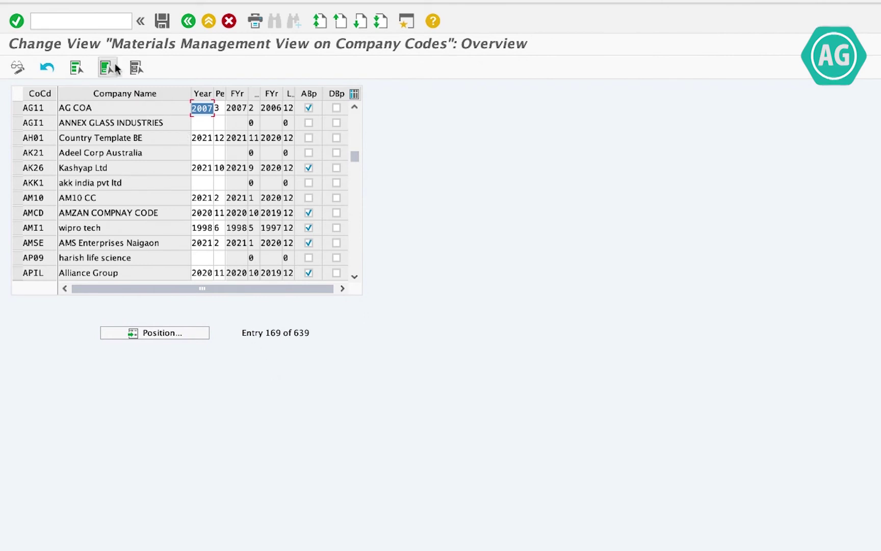
click(83, 19)
text(/)
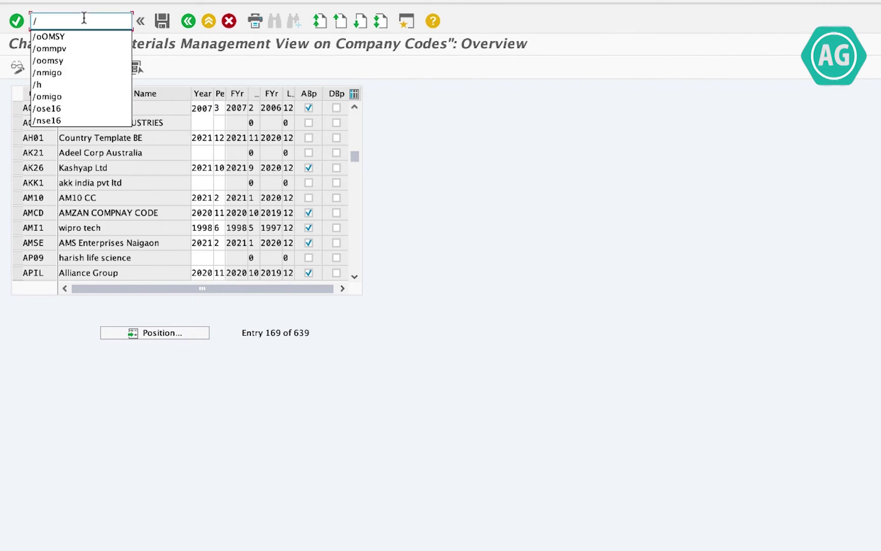
text(nse)
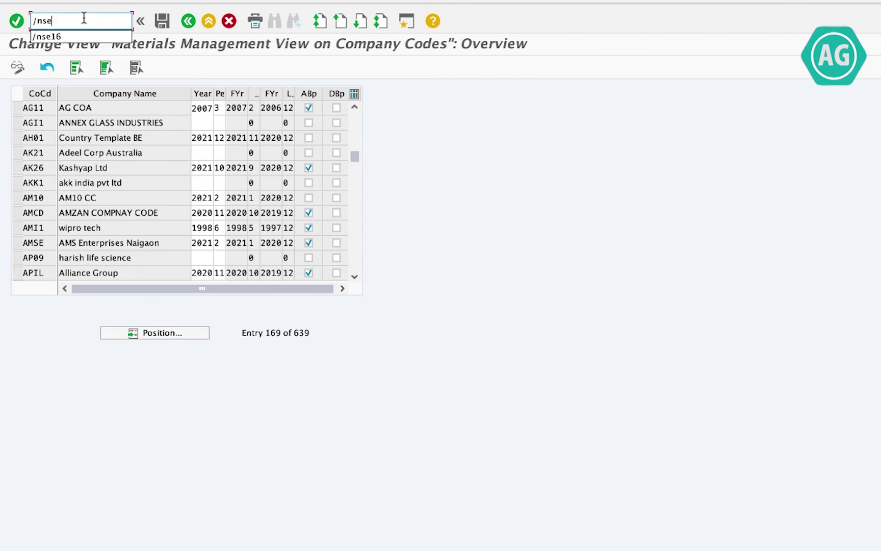
text(16)
key(Return)
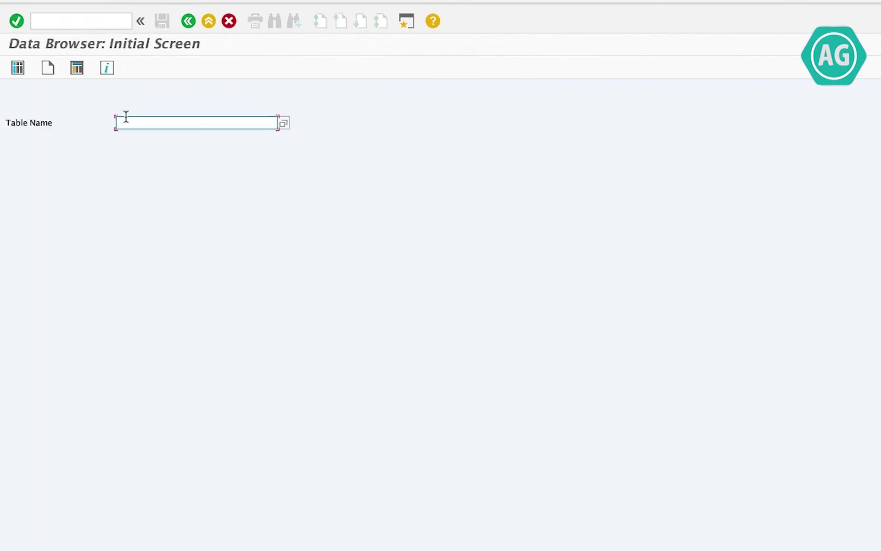
text(MAR)
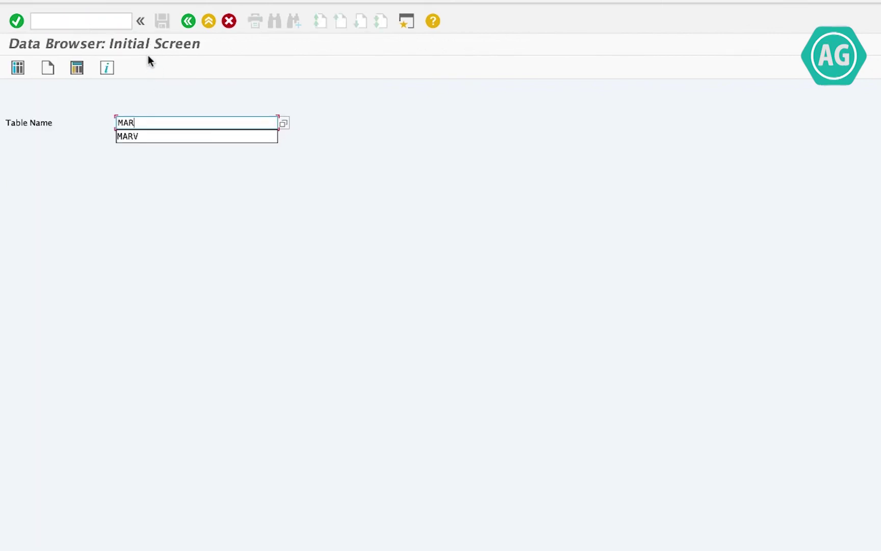
text(V)
key(Return)
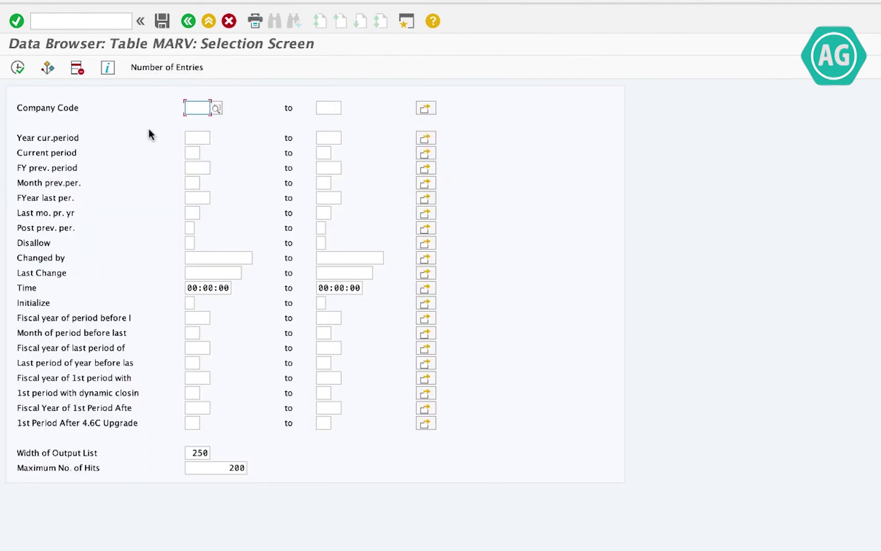
text(AG11)
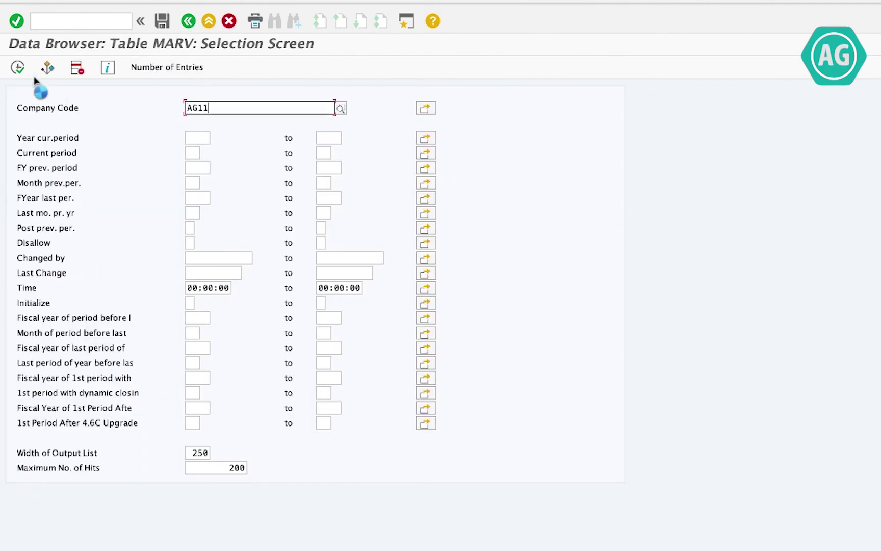
click(17, 67)
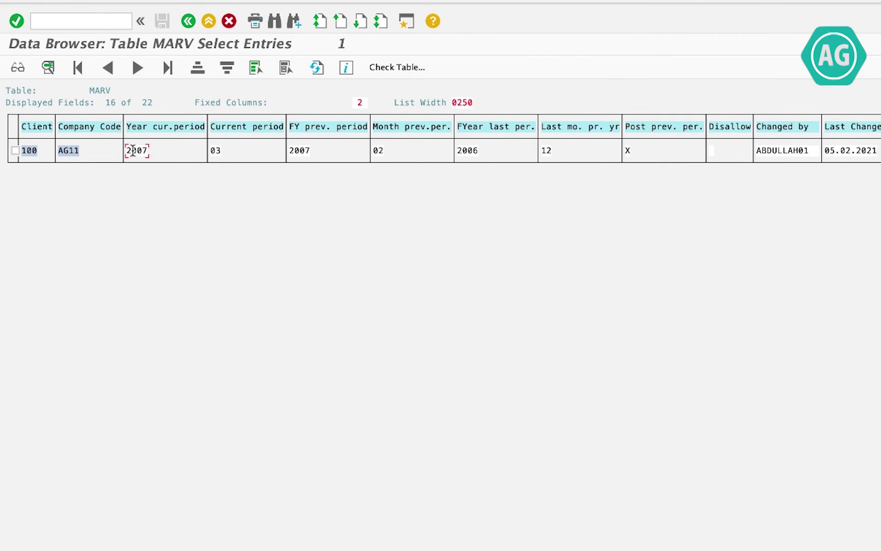
Step: Copy the 2007 year, open AG11's MARV record in detail, and start debugging with /h
drag(130, 150, 150, 154)
key(ctrl+c)
click(14, 150)
click(18, 67)
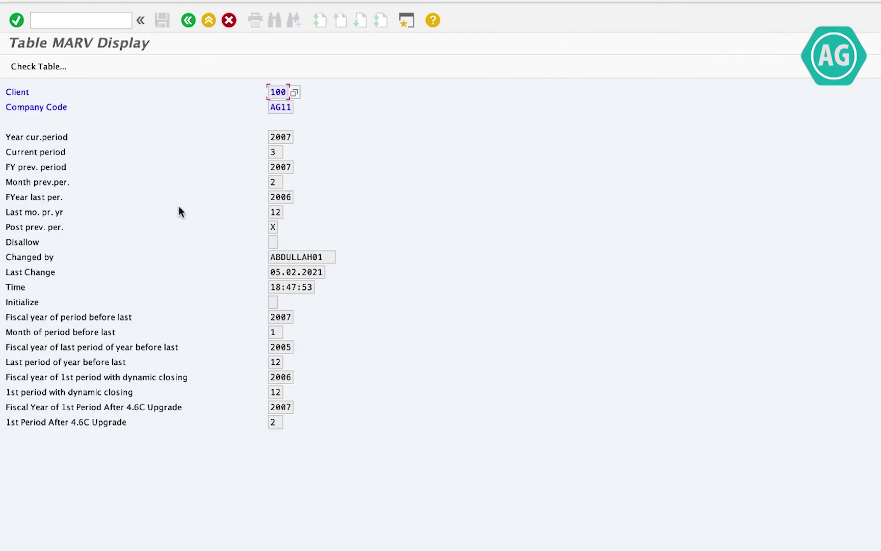
click(75, 19)
text(/n)
key(Return)
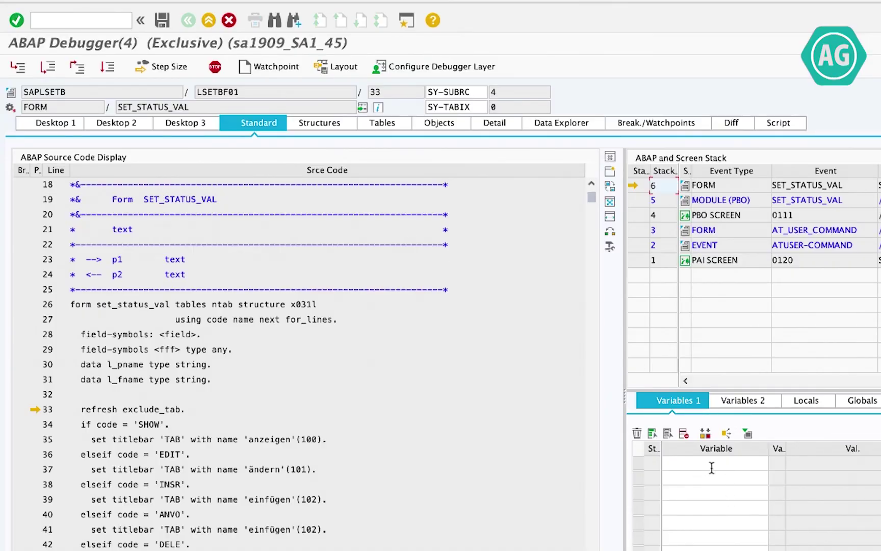
Step: Change the debugger variable CODE from SHOW to EDIT and resume the program
click(730, 461)
text(CODE)
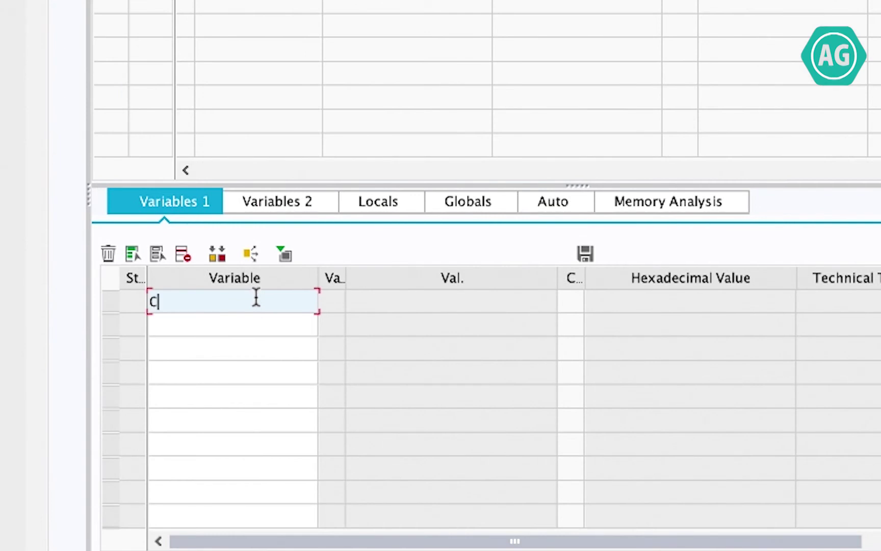
key(Return)
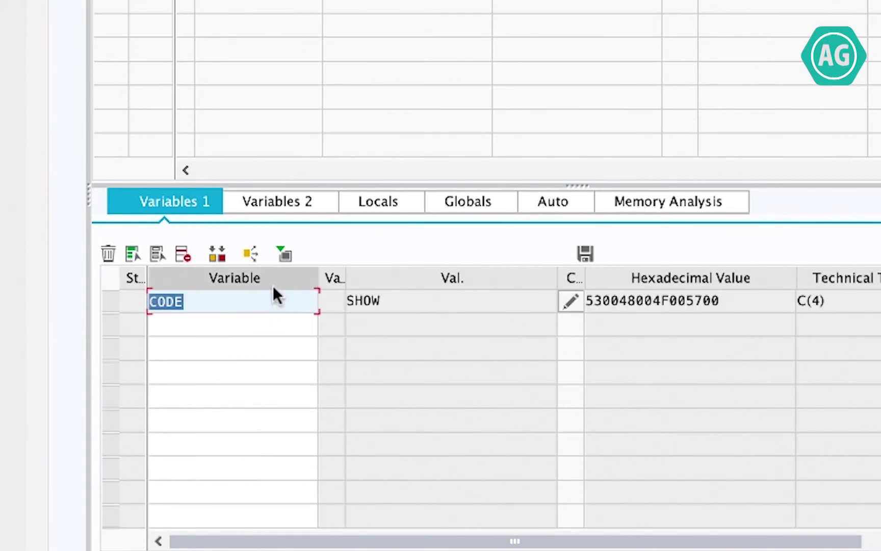
click(572, 304)
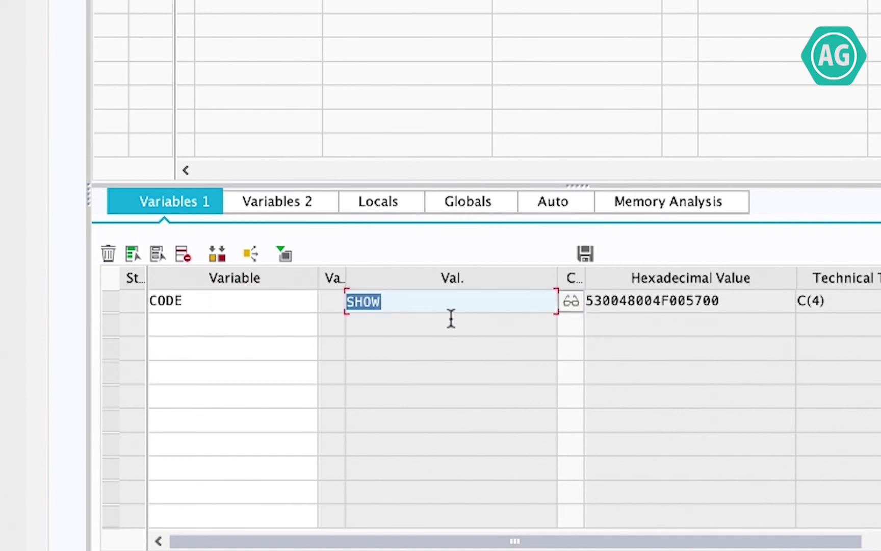
text(EDIT)
key(Return)
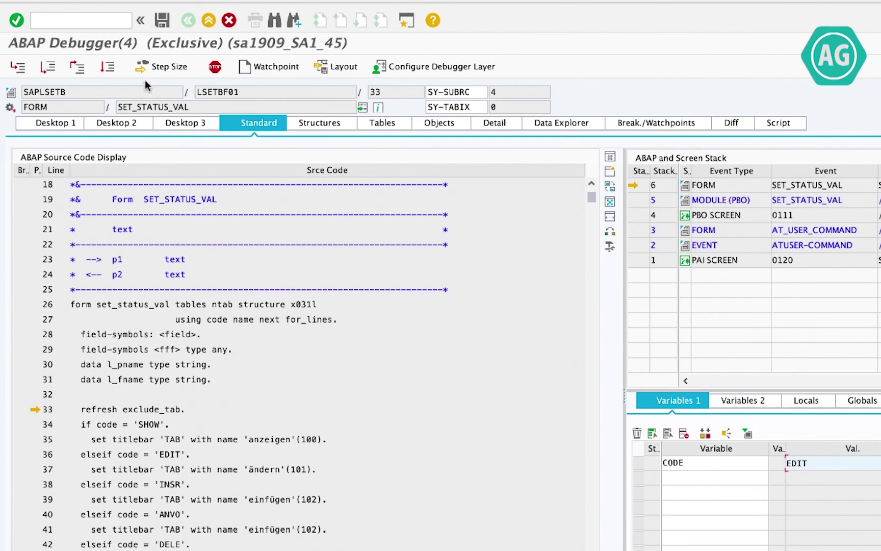
click(112, 69)
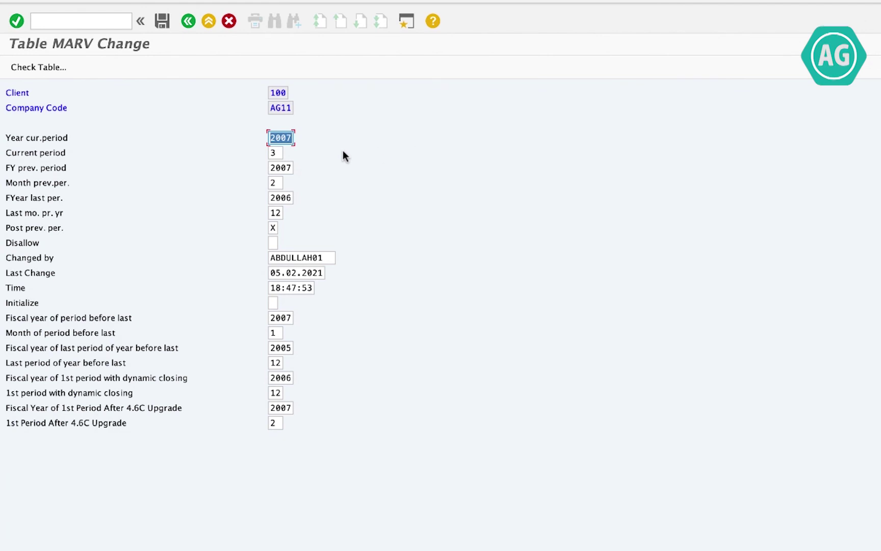
Step: Place the cursor in AG11's Current period field, still showing 2007/3
click(278, 152)
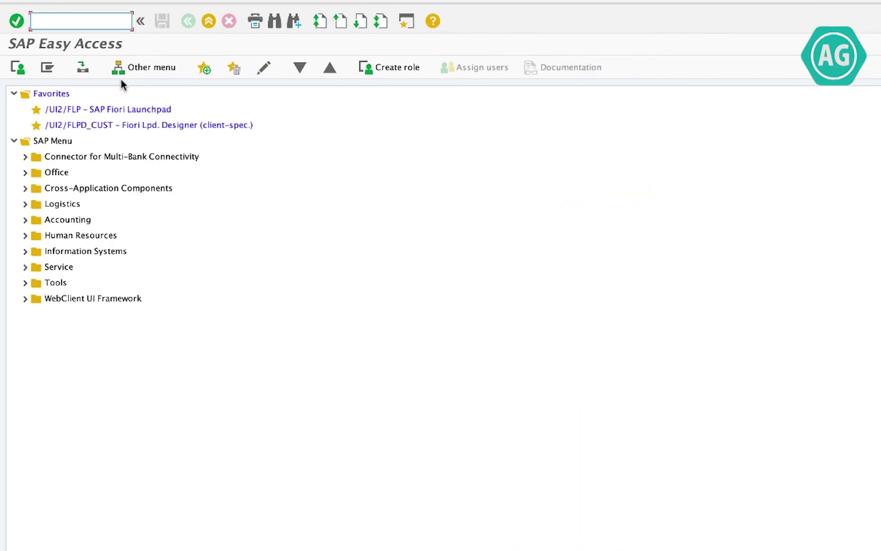
text(se16)
Step: List table MARV in SE16 for company code AG10 and select its entry
key(Return)
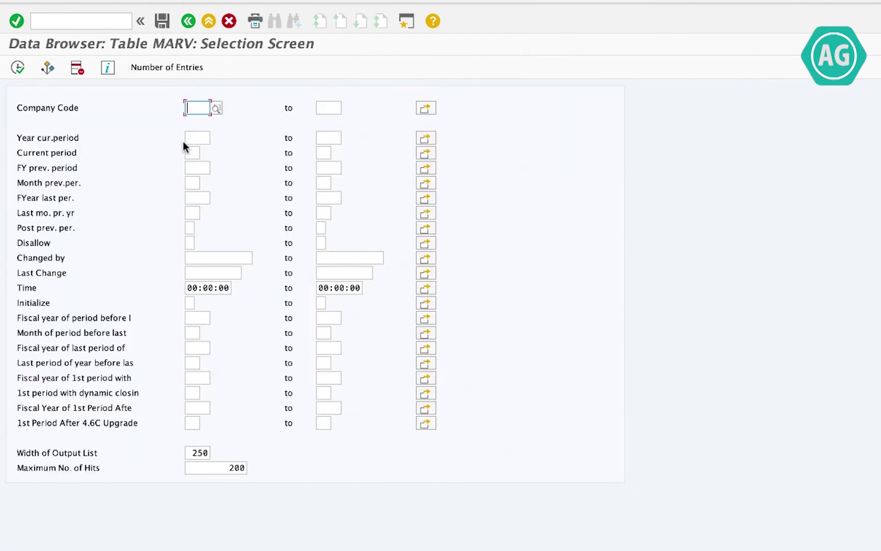
text(A)
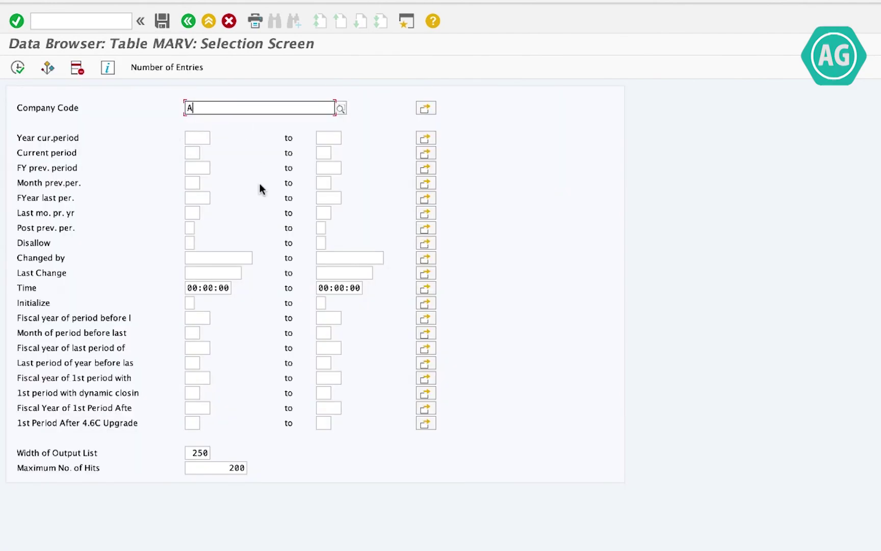
text(g10)
key(Return)
click(17, 67)
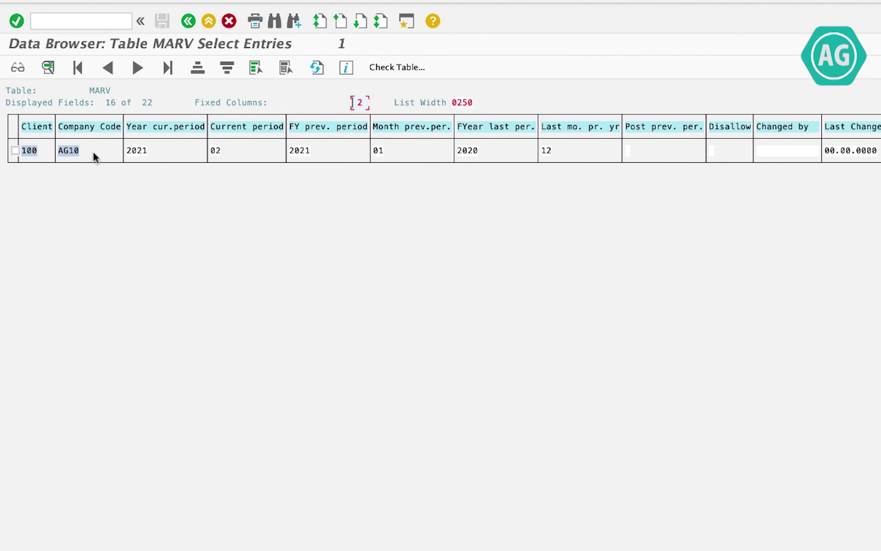
click(16, 150)
Step: Open the AG10 entry's details and save AG11's periods as 2021/02 and 2021/01
click(17, 66)
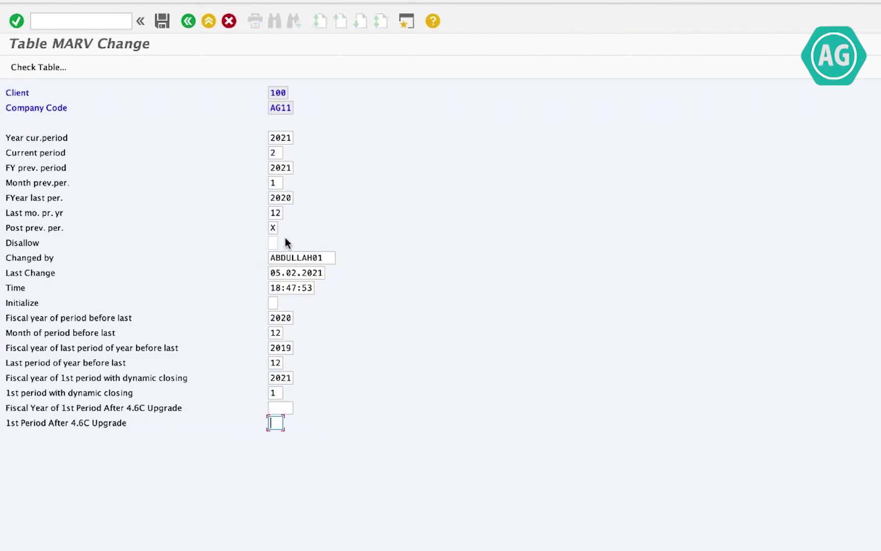
click(161, 22)
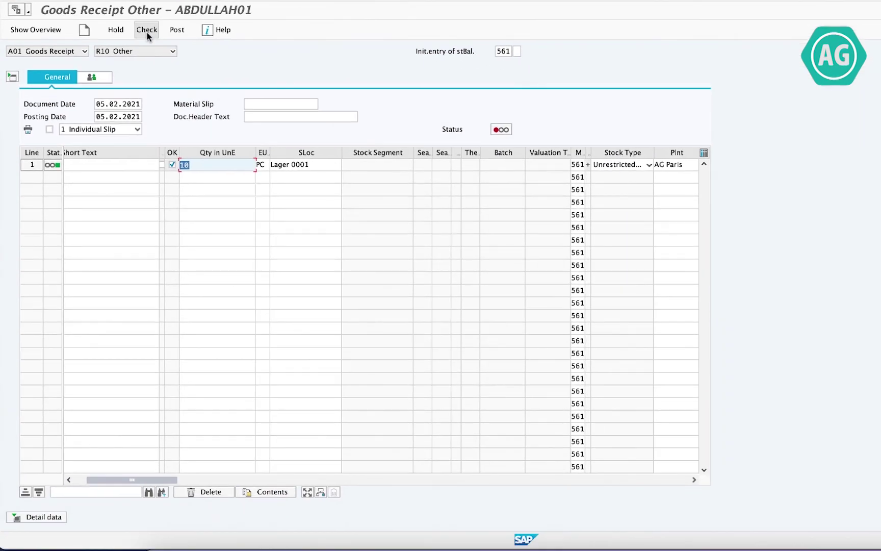
Step: Check the 10 PC goods receipt into Lager 0001, then post it
click(146, 31)
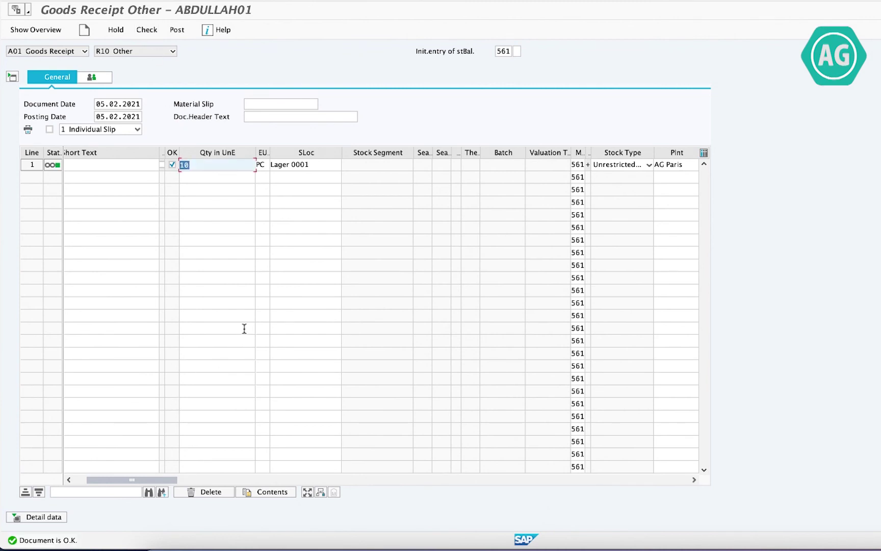
click(176, 30)
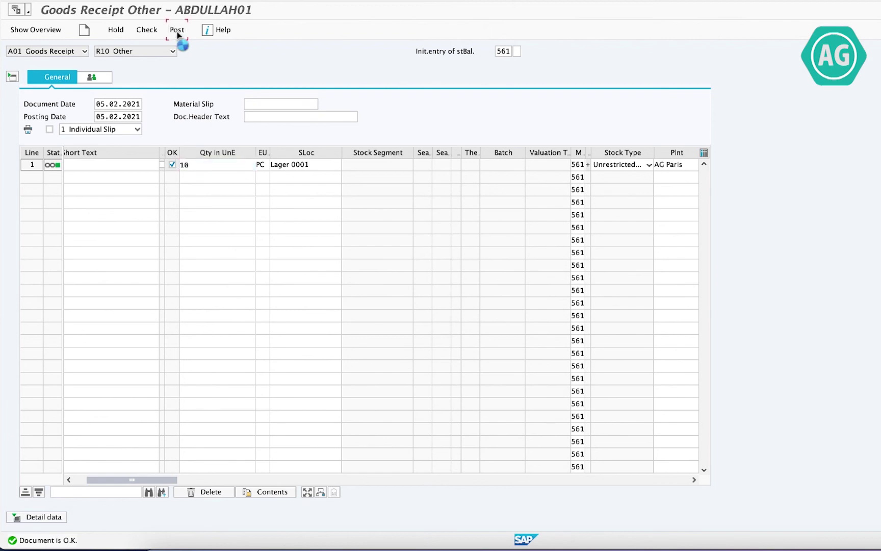